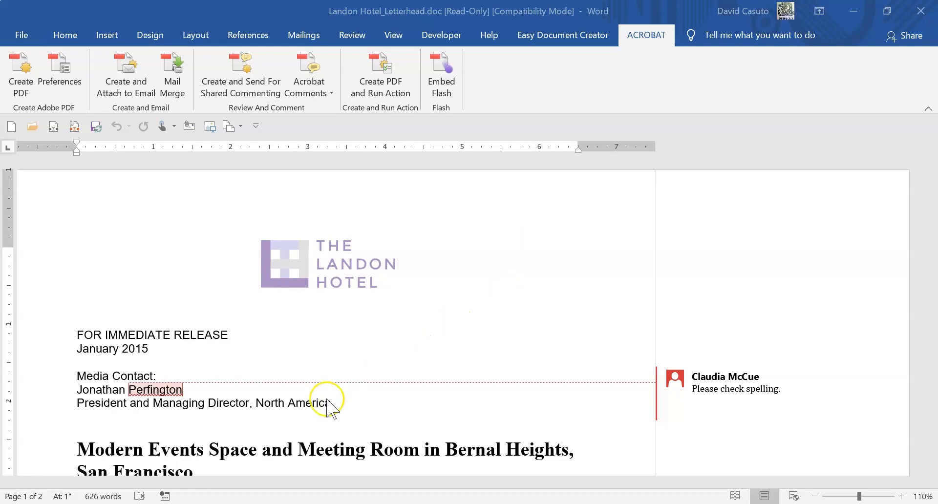
Select the words 'Room in Bernal' in the letterhead's main heading
scroll(328, 401, "down", 2)
scroll(327, 401, "down", 2)
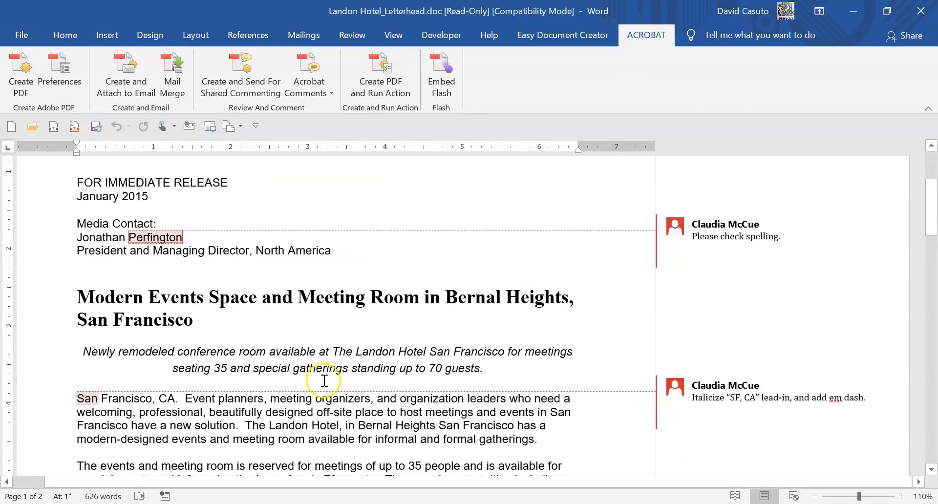
scroll(387, 313, "up", 3)
scroll(400, 390, "down", 2)
left_click(334, 334)
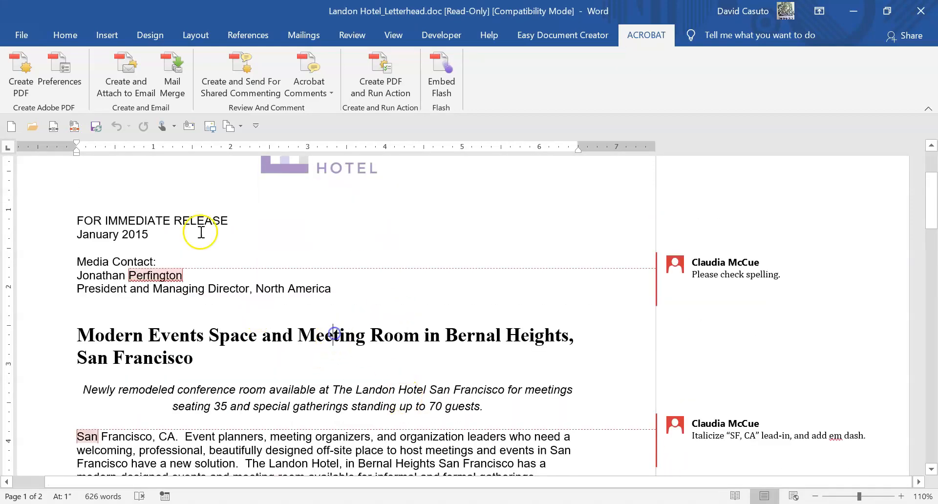
left_click(71, 36)
left_click(403, 337)
left_click(452, 332, "shift")
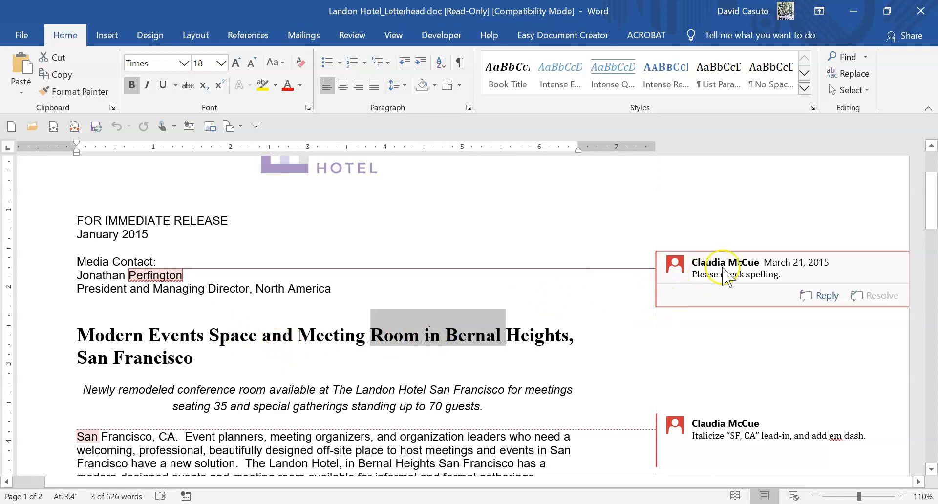
scroll(346, 341, "down", 7)
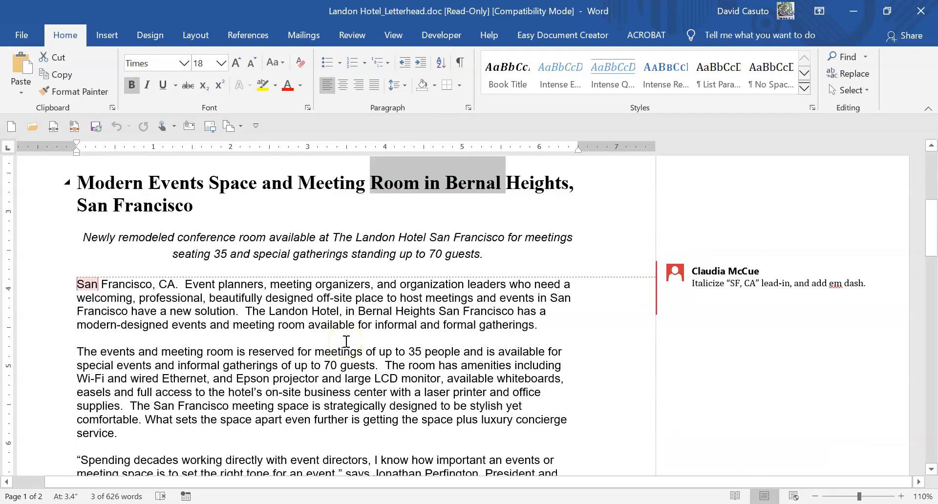
scroll(346, 340, "up", 10)
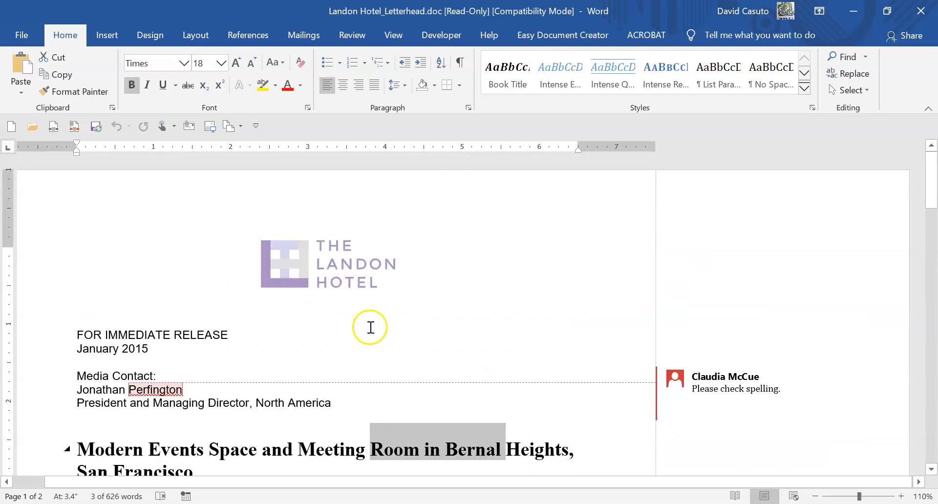
Open the Acrobat PDFMaker preferences, keep the Standard conversion setting, and show the Bookmarks options
left_click(645, 37)
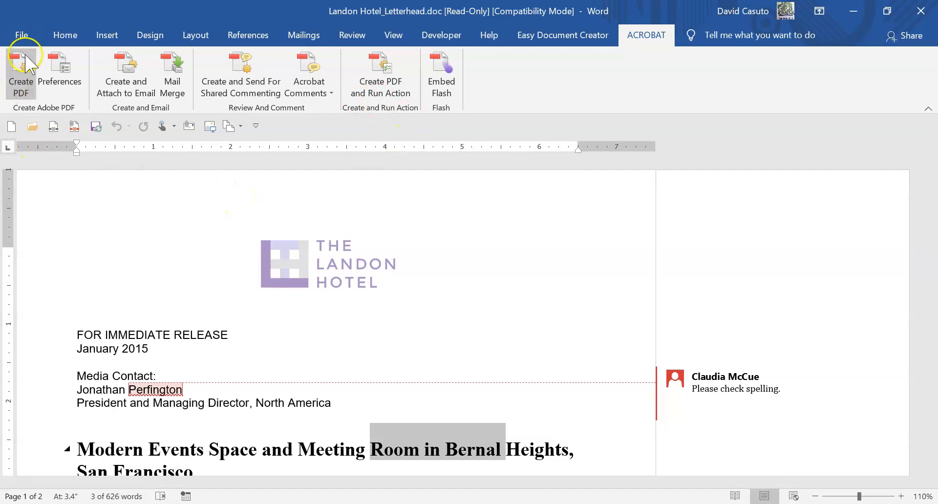
left_click(59, 74)
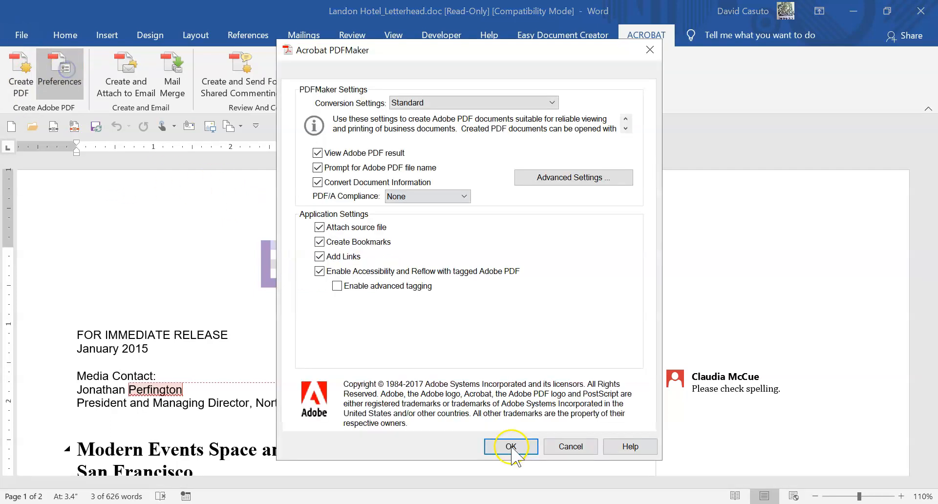
left_click_drag(481, 50, 578, 40)
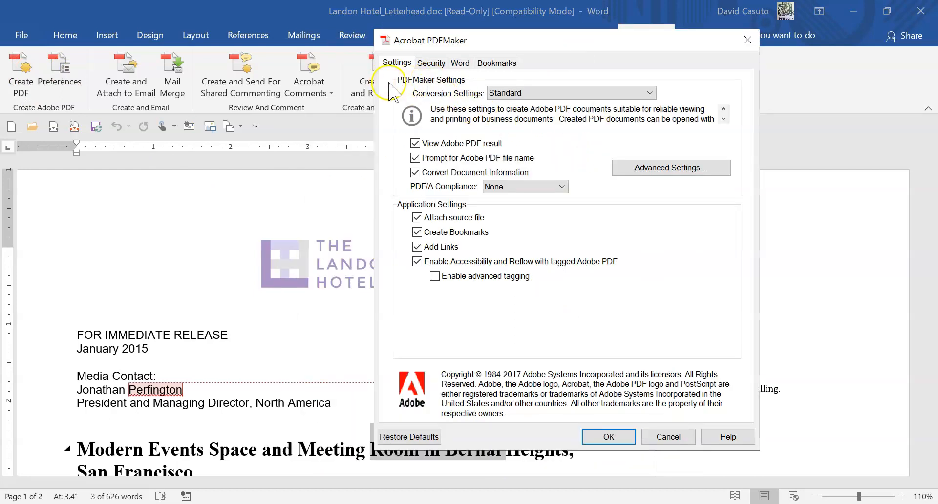
left_click(505, 93)
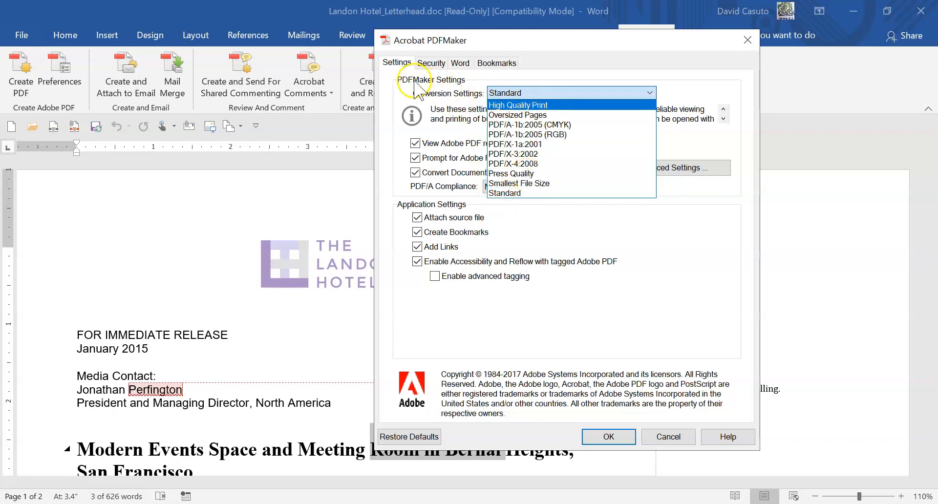
left_click(415, 82)
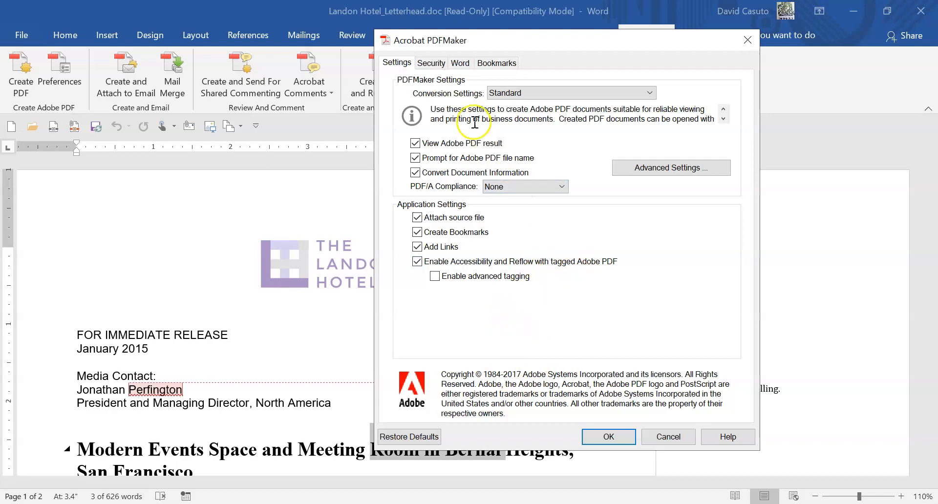
left_click(486, 62)
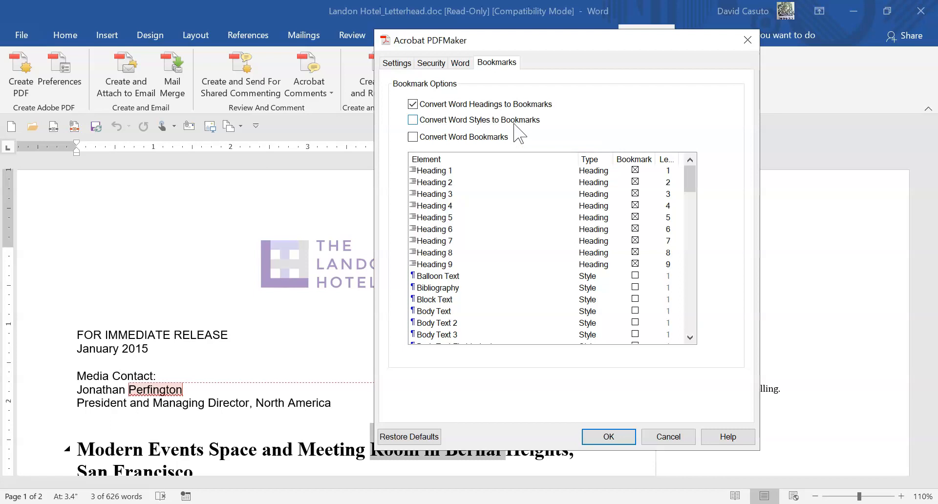
Show the Word tab's options for comments and footnote/endnote links in the PDF
left_click(456, 62)
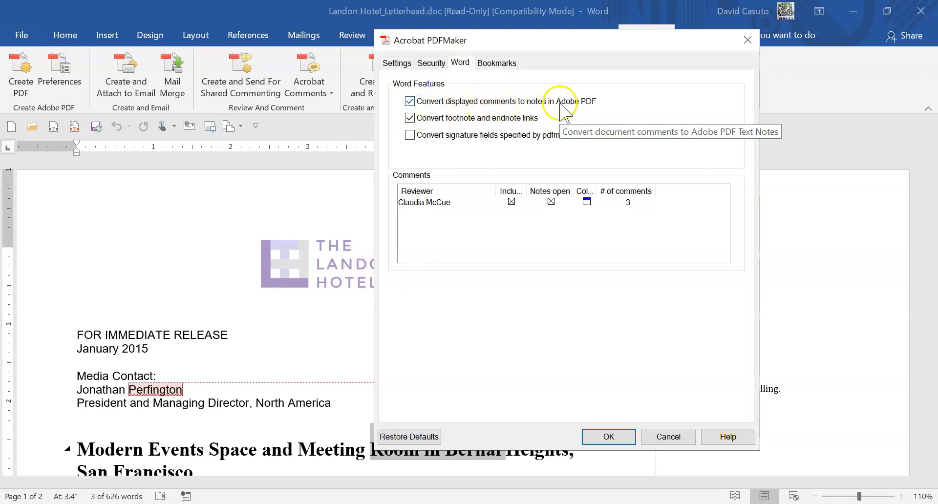
Move the PDFMaker dialog aside and make the reviewer's comment notes red
left_click_drag(557, 42, 406, 85)
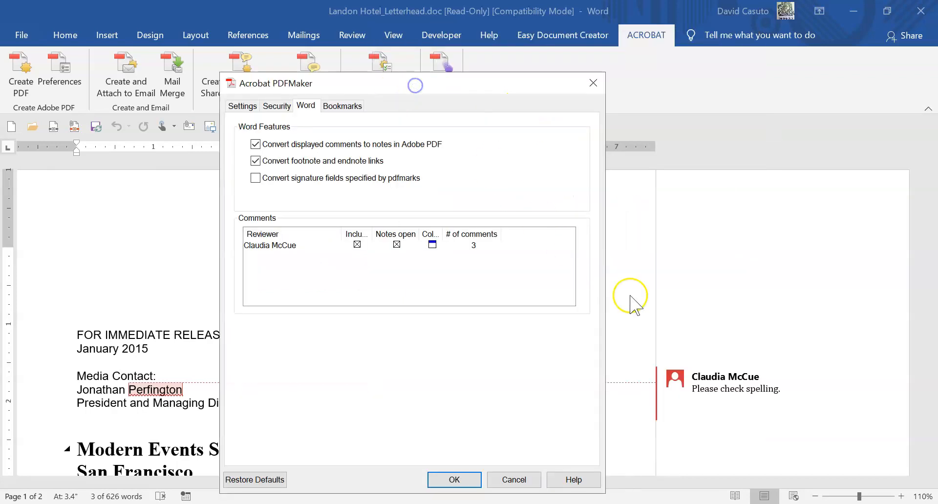
left_click_drag(470, 85, 601, 45)
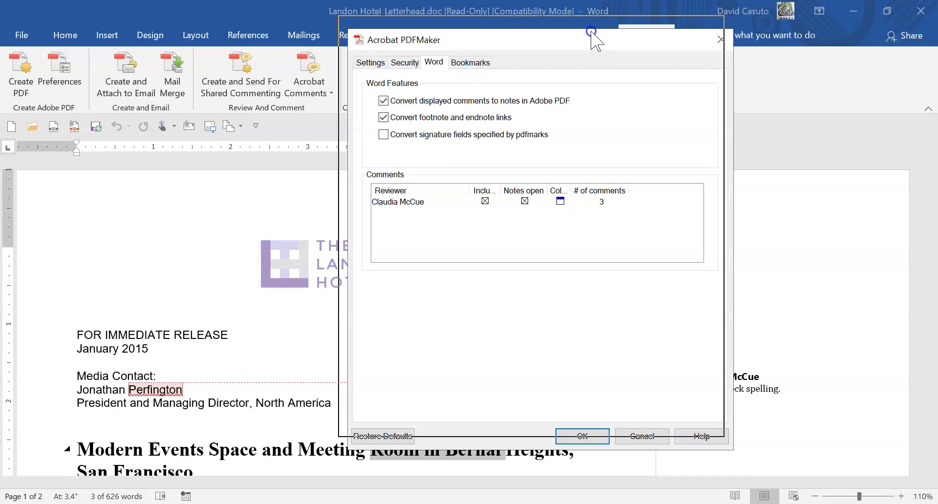
left_click_drag(600, 45, 591, 32)
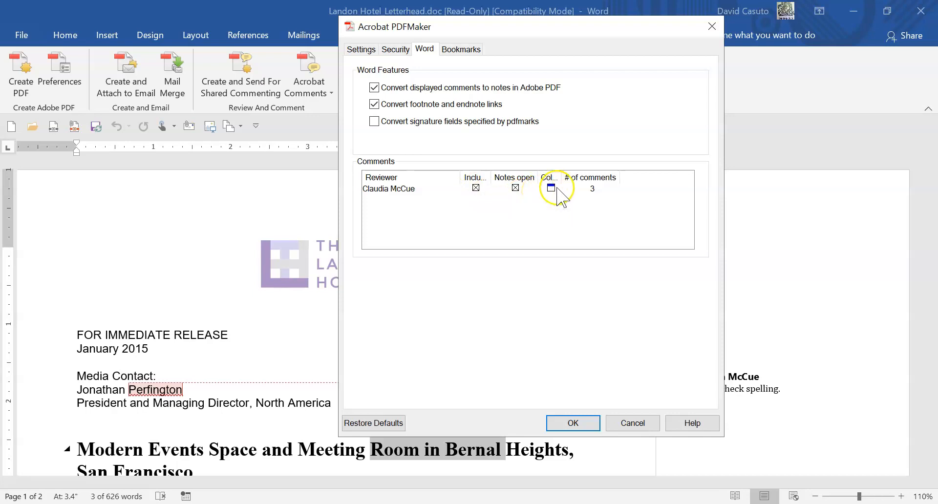
left_click(551, 188)
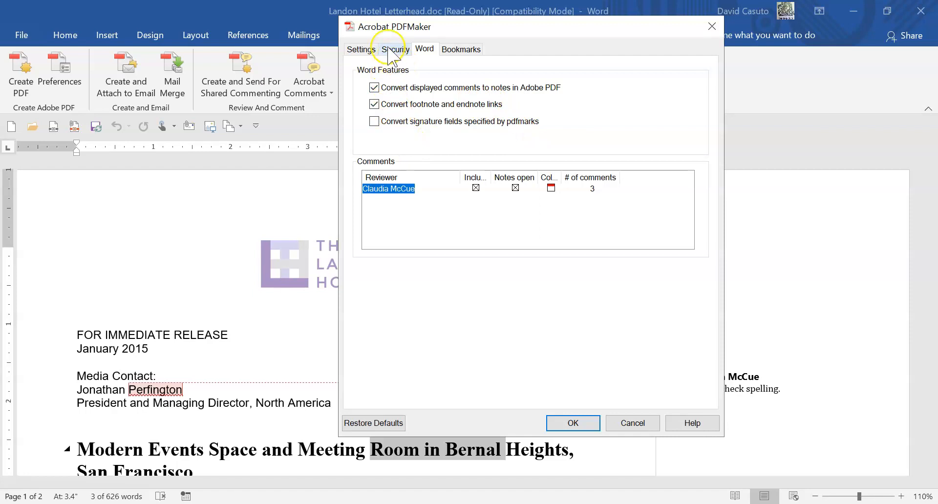
Require a confirmed document-open password for the PDF and apply the PDFMaker settings
left_click(390, 48)
left_click(380, 107)
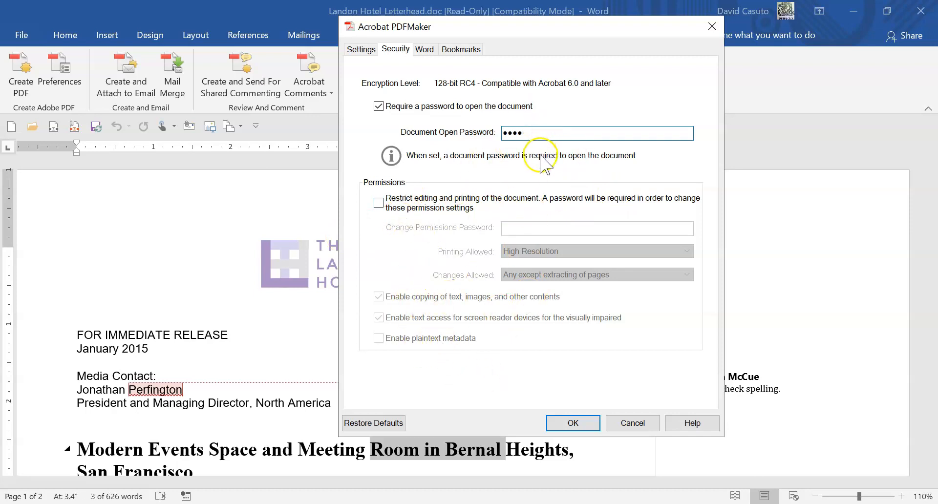
left_click(581, 429)
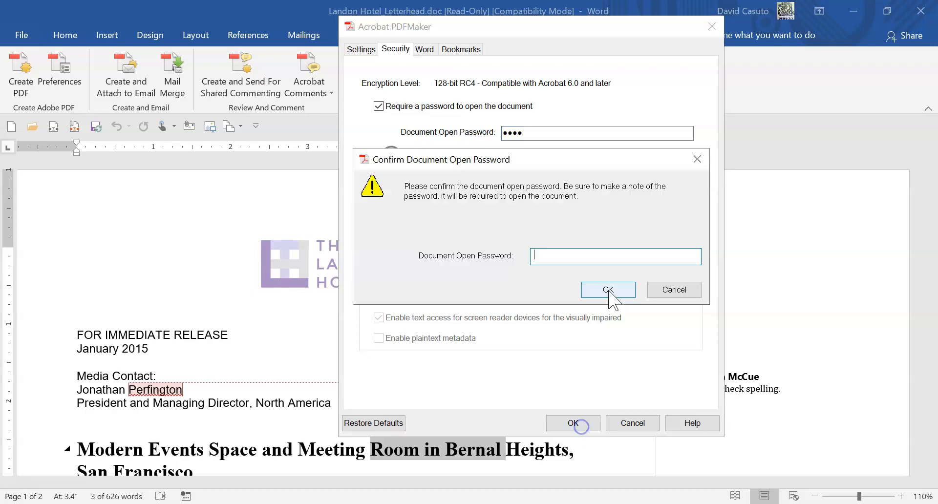
type("••••")
left_click(600, 290)
key("Return")
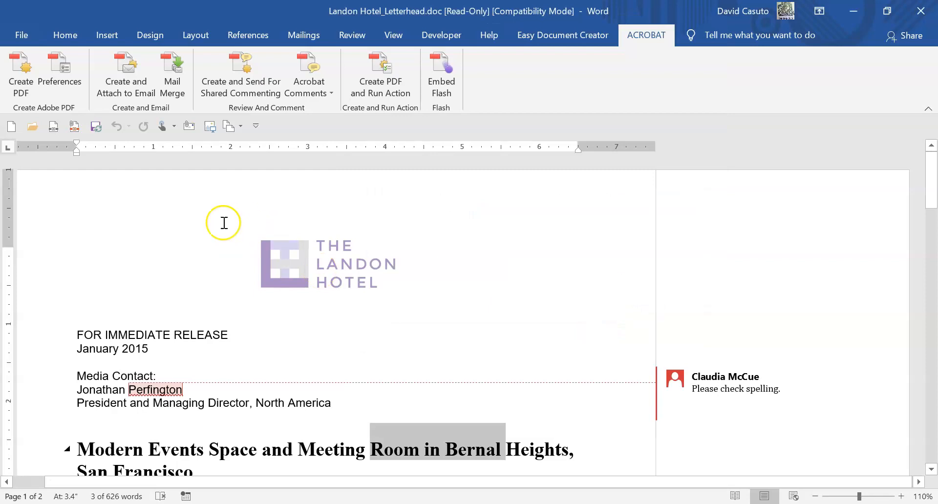
Create Landon Hotel_Letterhead.pdf in Downloads, replacing the existing file
left_click(16, 86)
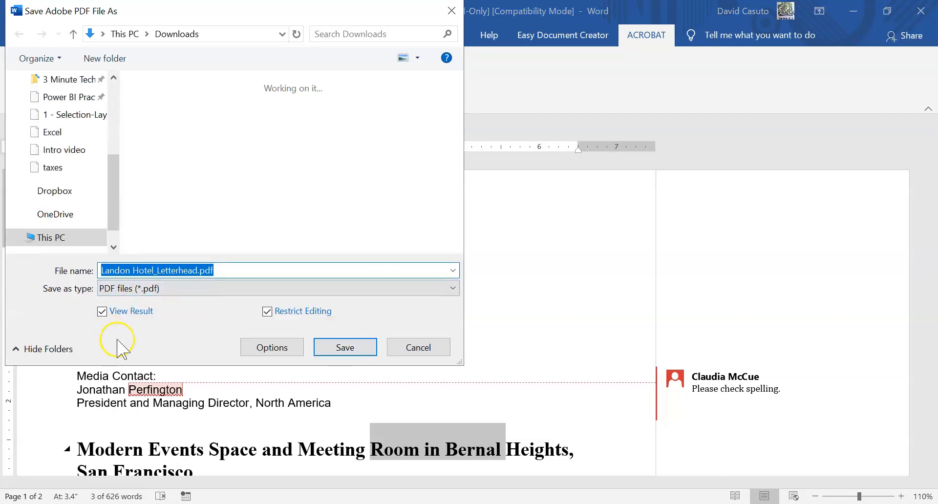
left_click(345, 348)
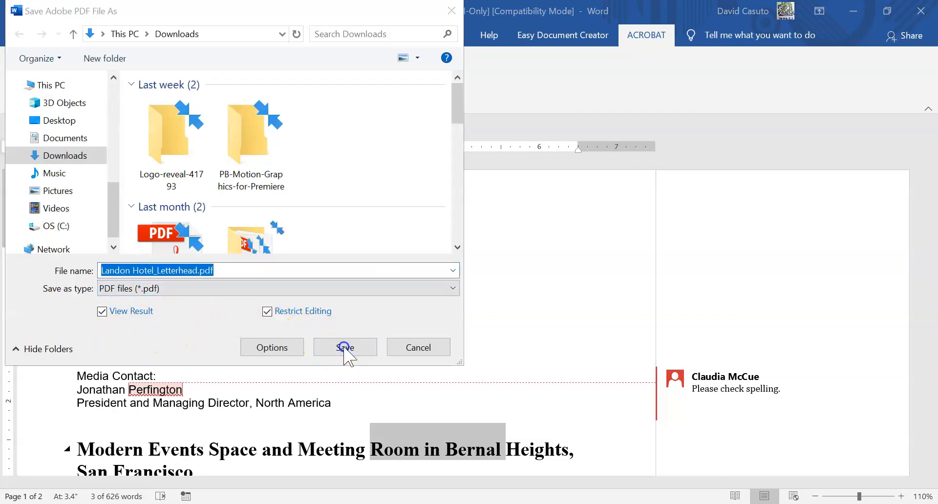
left_click(501, 261)
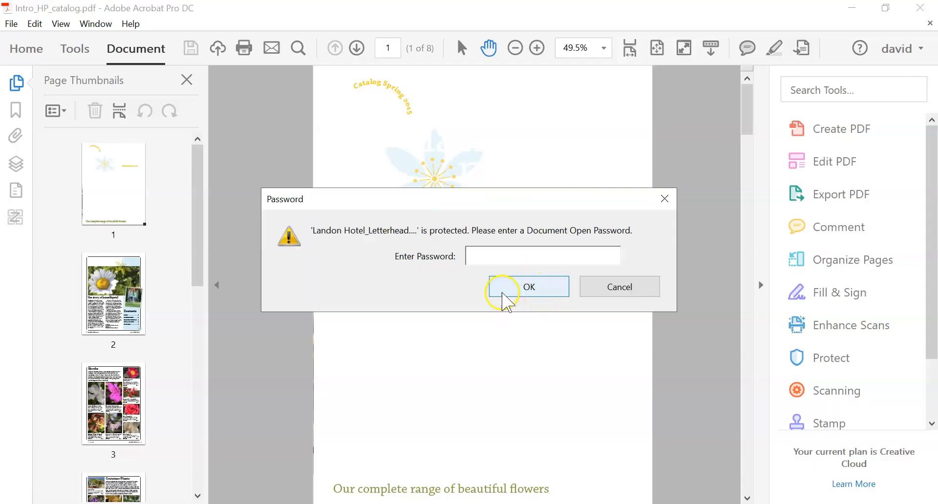
Enter the document-open password to unlock Landon Hotel_Letterhead.pdf
left_click(481, 257)
type("****")
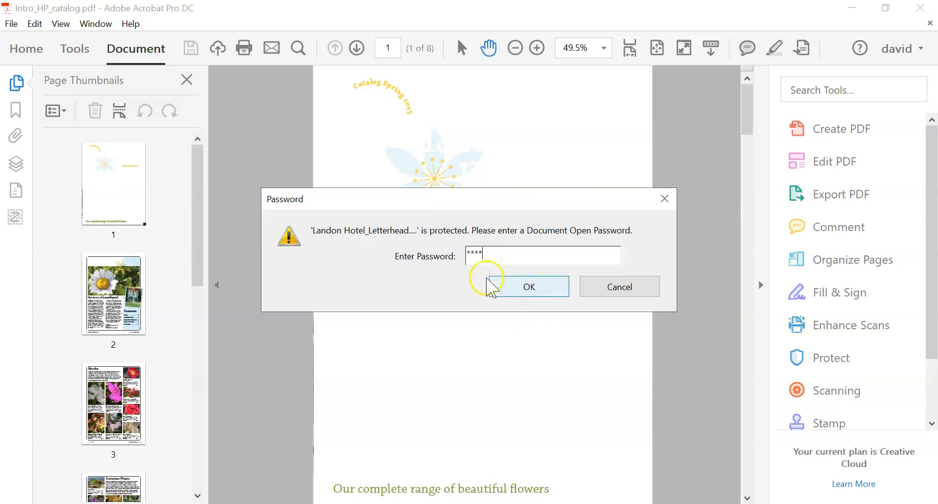
left_click(512, 288)
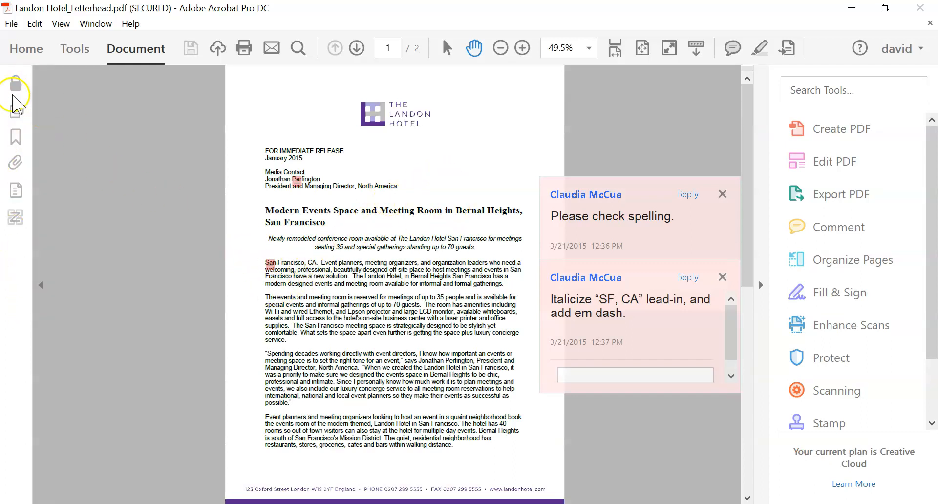
Show the Bookmarks panel and close the spelling and italicize comment pop-ups
left_click(16, 110)
left_click(17, 138)
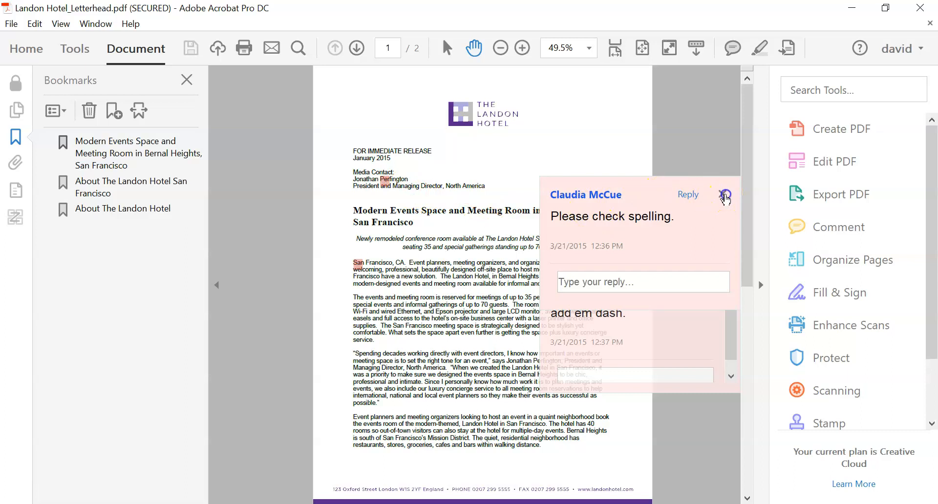
left_click(722, 194)
left_click(386, 183)
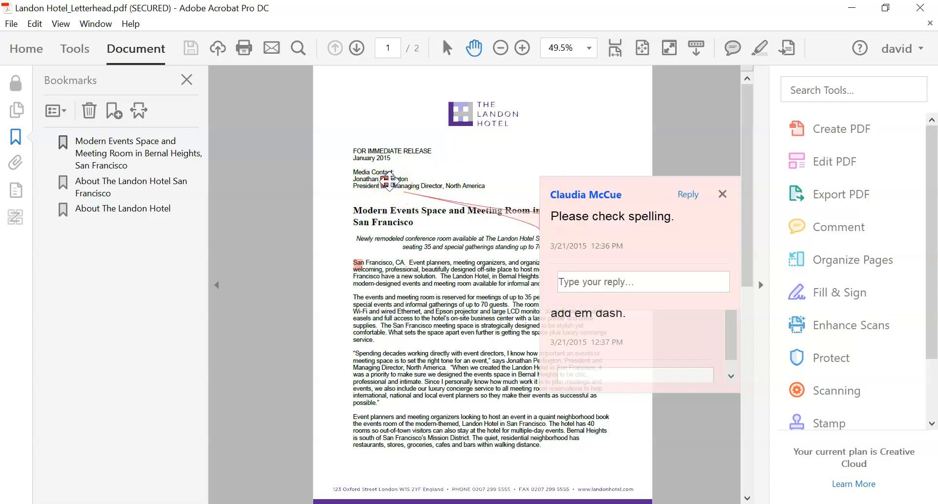
left_click(723, 194)
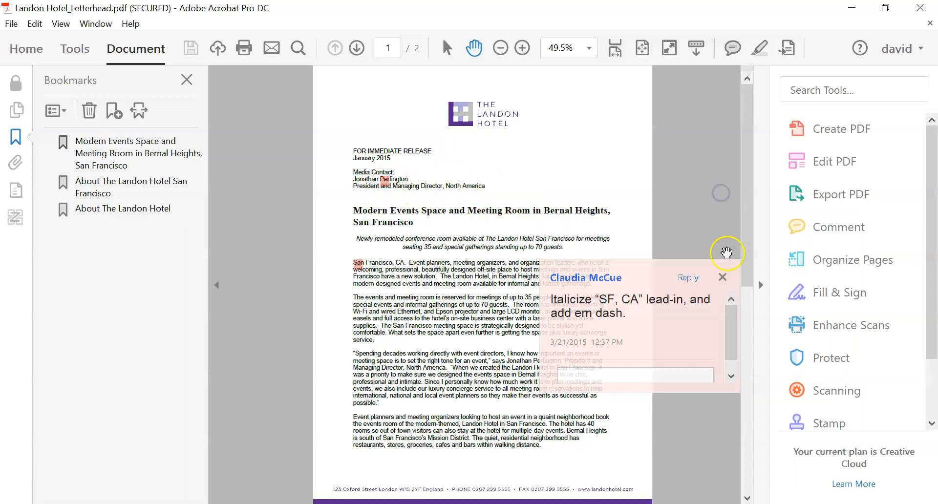
left_click(723, 275)
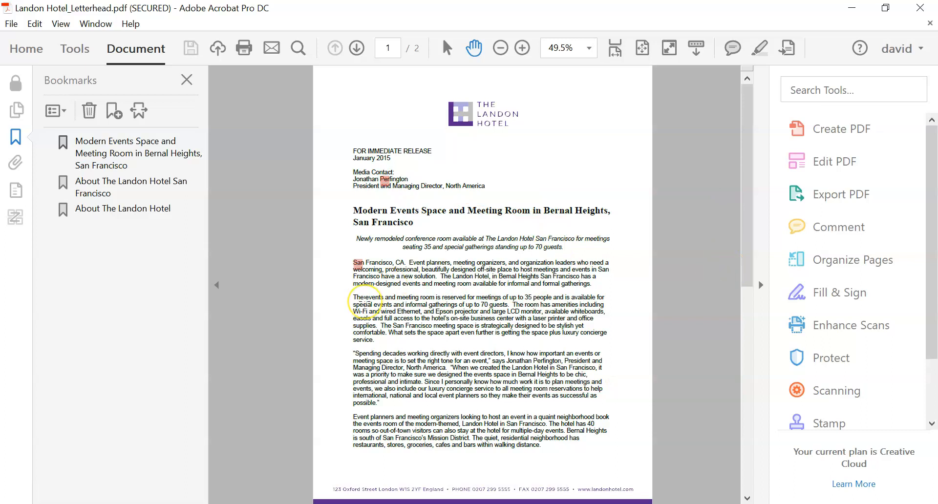